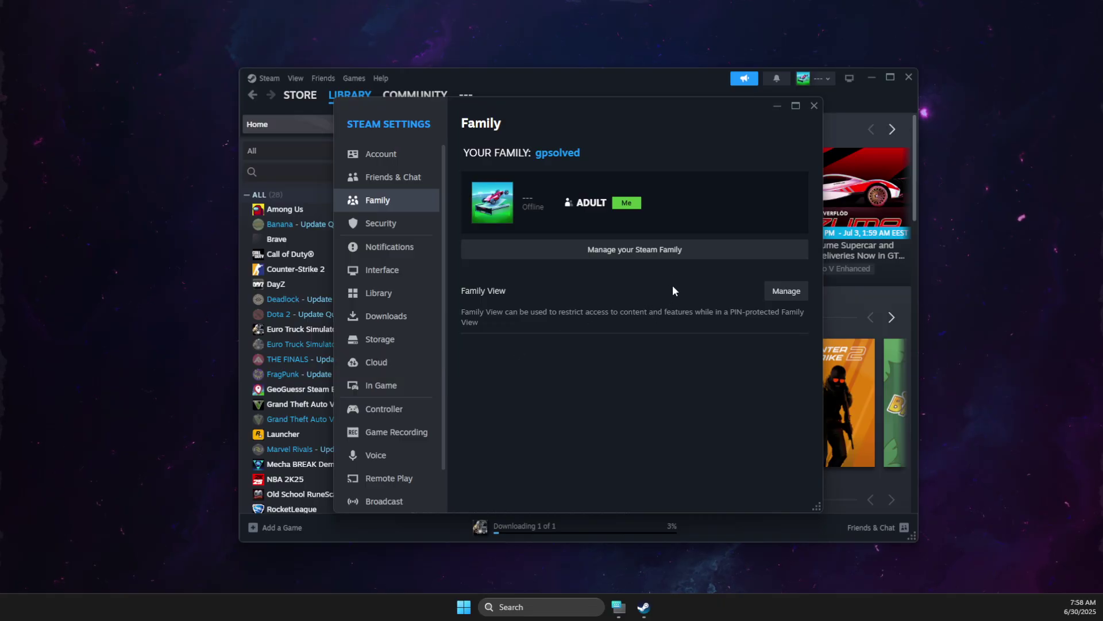
Step: Invite a friend from the friend list as a second adult, filling 2 of 6 family spots
left_click(635, 250)
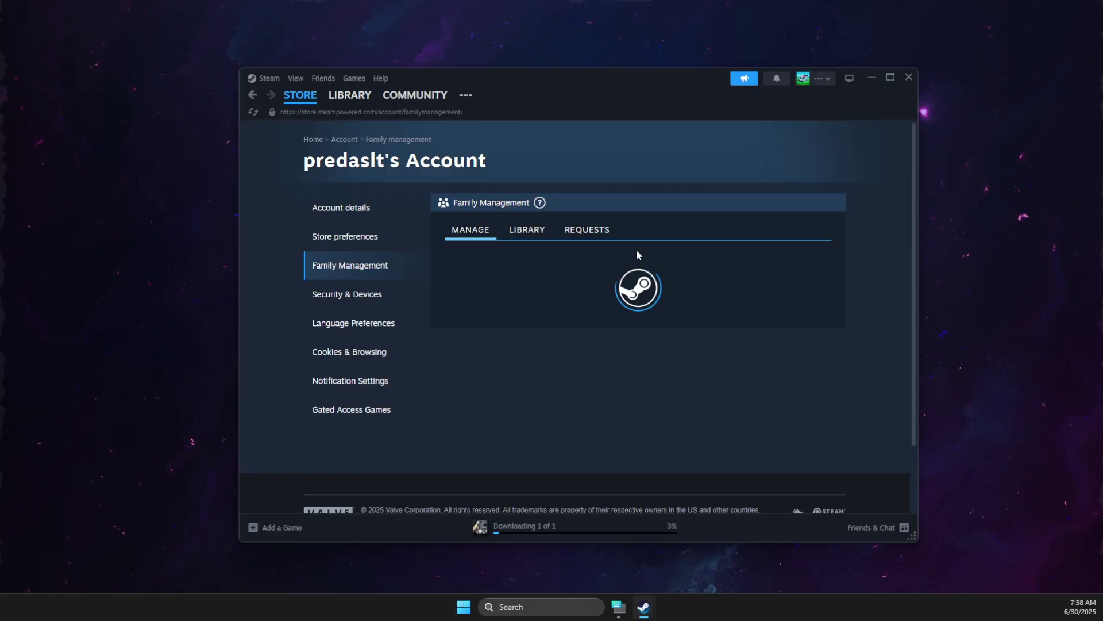
left_click(618, 382)
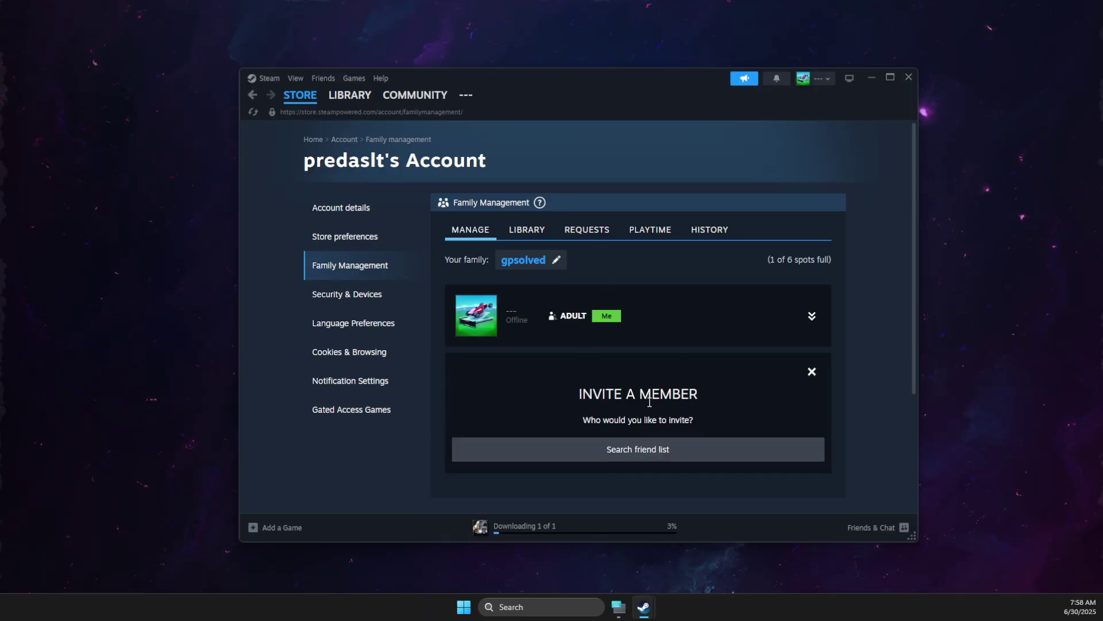
scroll(617, 388, "down", 3)
scroll(586, 276, "up", 2)
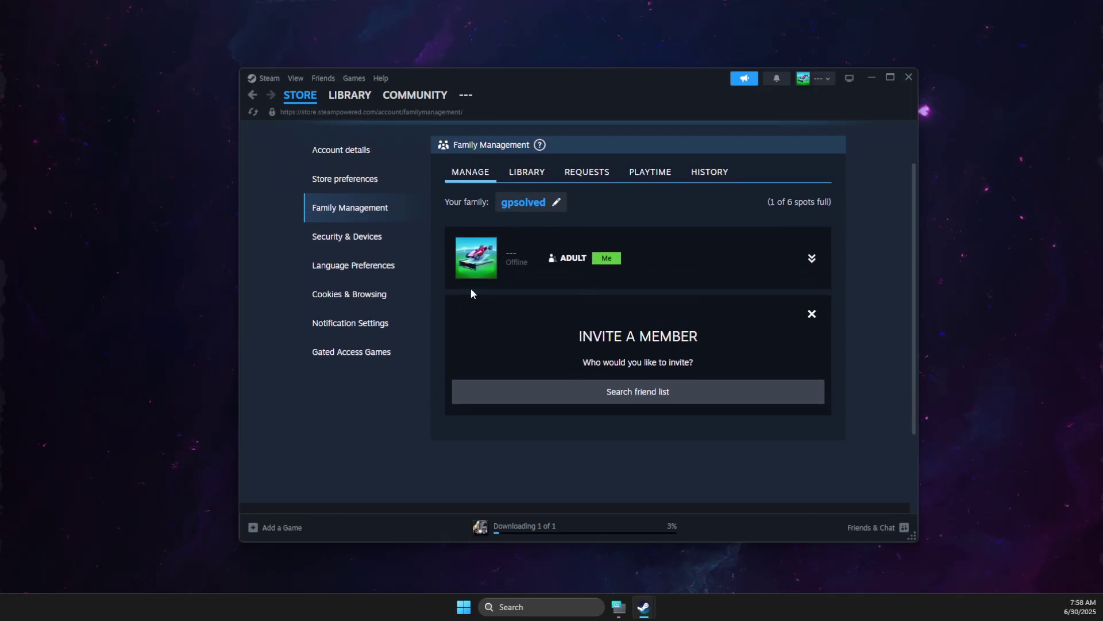
left_click(596, 396)
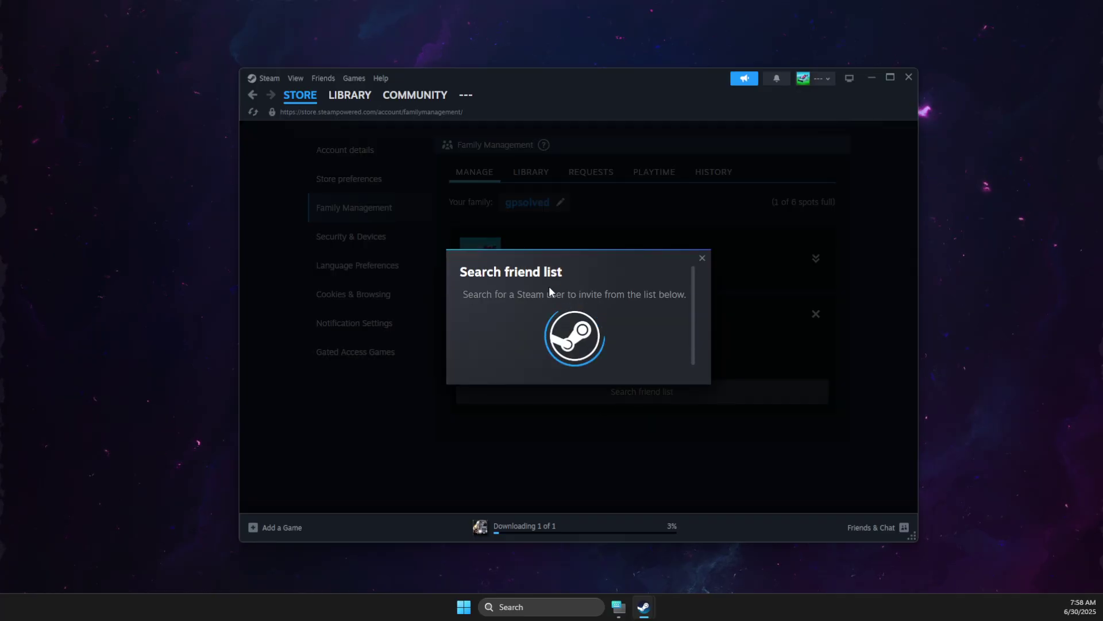
left_click(509, 293)
left_click(621, 414)
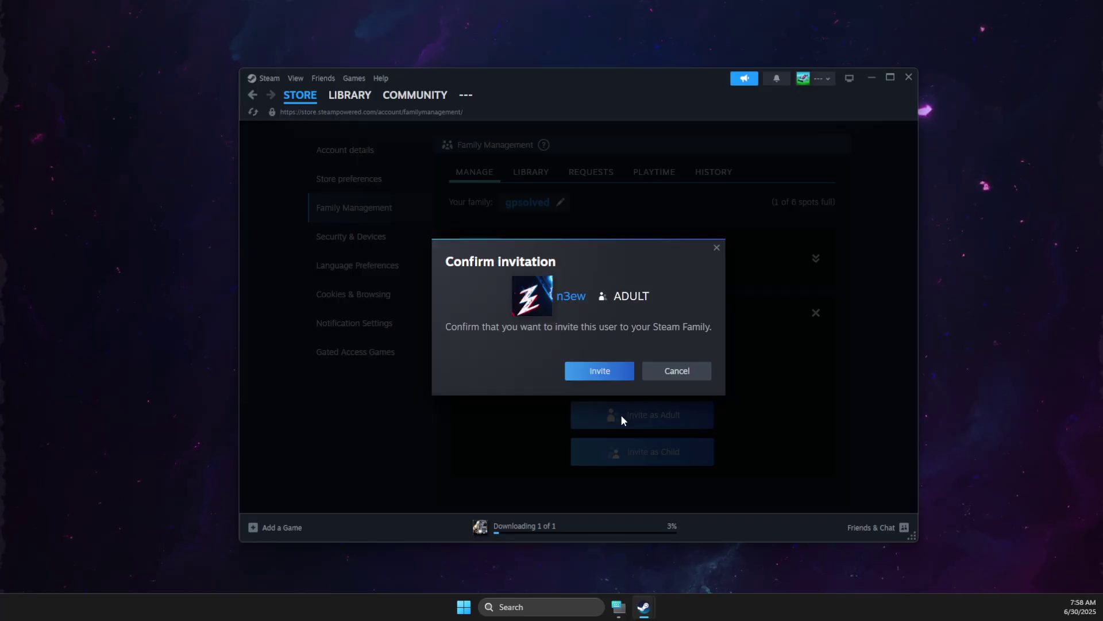
left_click(601, 371)
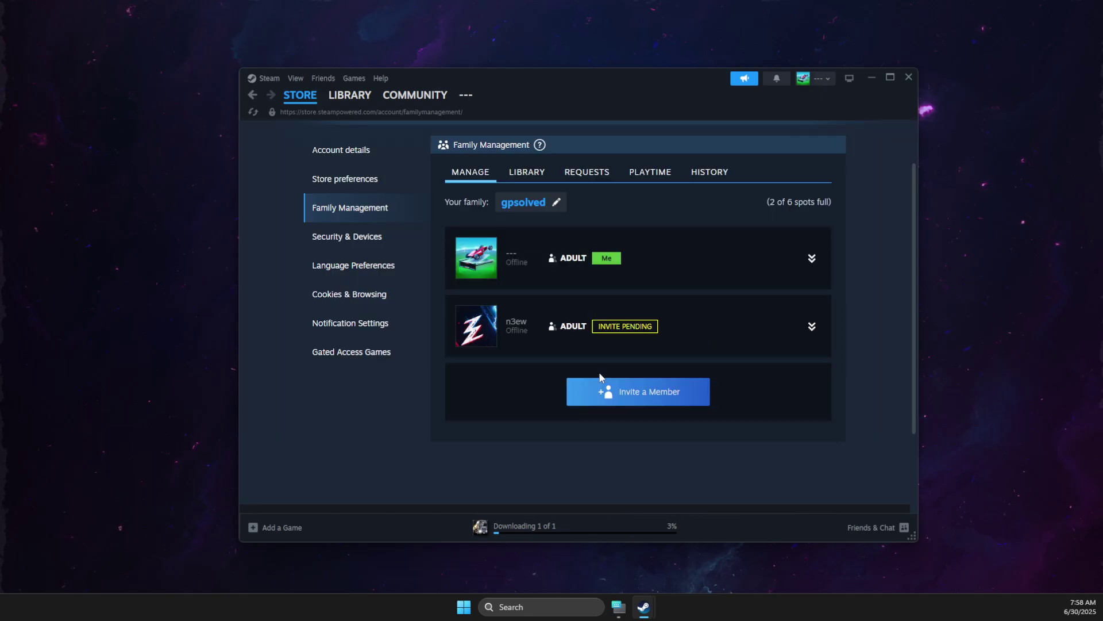